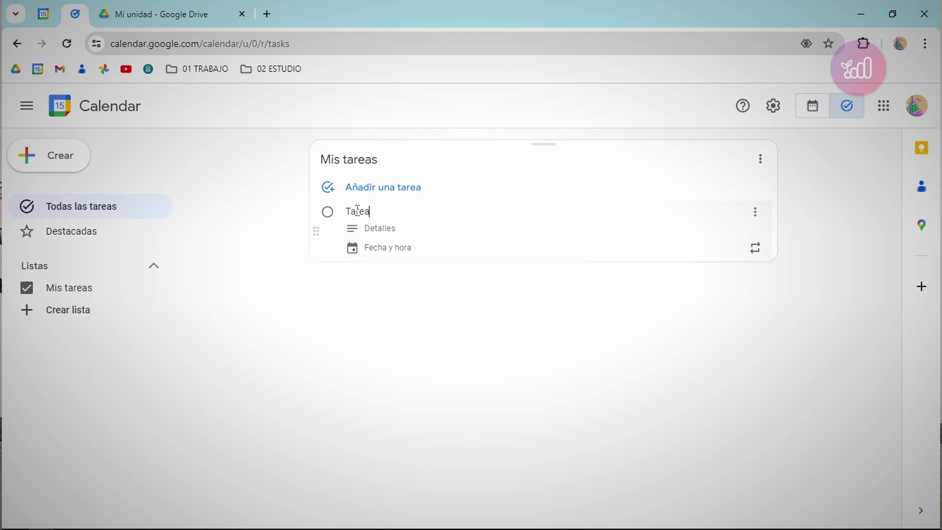
Step: Name the new task Tarea 1 and schedule it for 15 April 2024 at 10:00
{"action": "type", "text": "1"}
{"action": "left_click", "coordinate": [383, 250]}
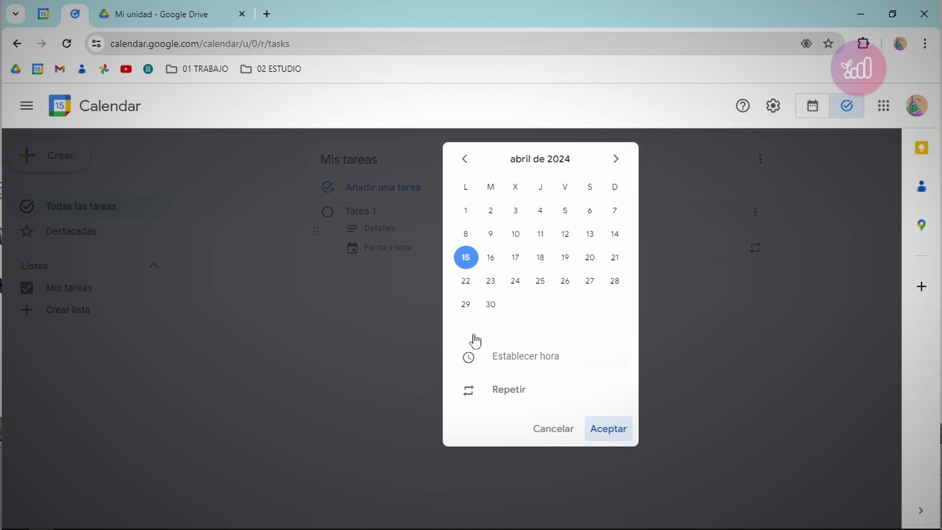
{"action": "left_click", "coordinate": [500, 358]}
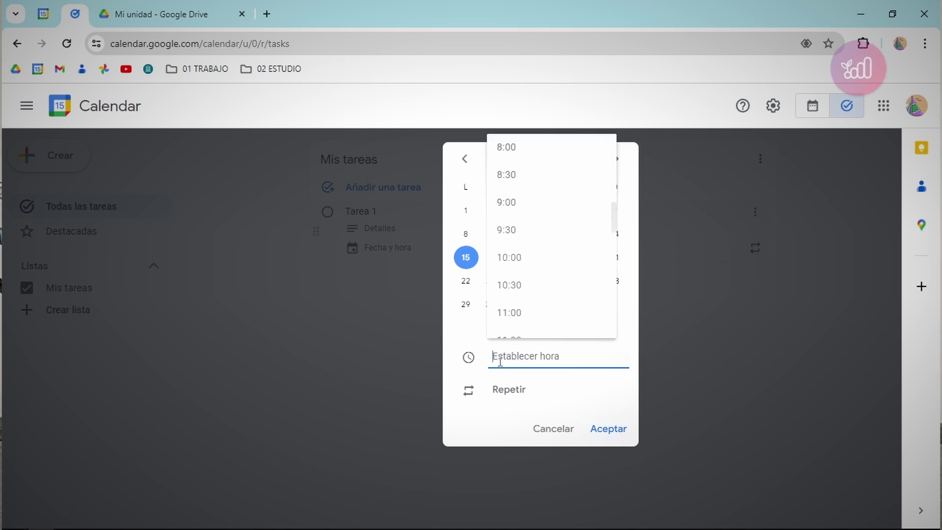
{"action": "left_click", "coordinate": [509, 258]}
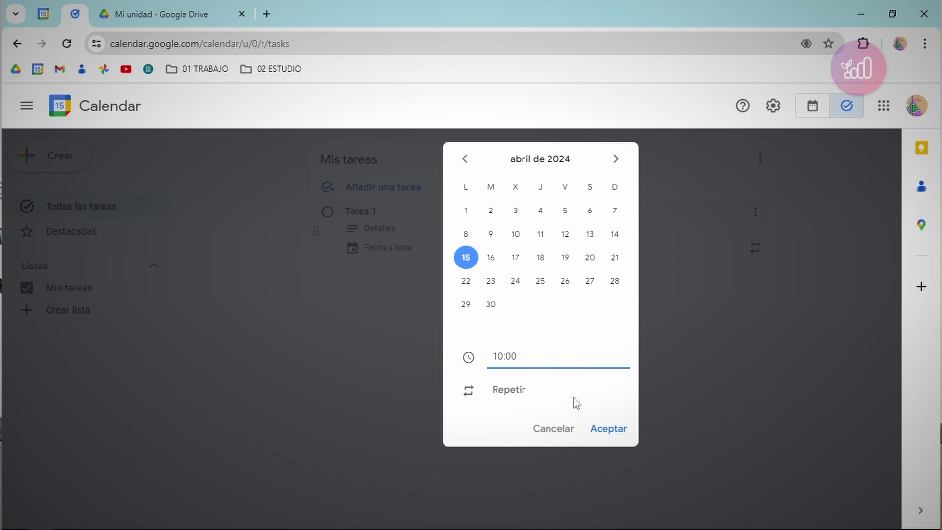
{"action": "left_click", "coordinate": [601, 432]}
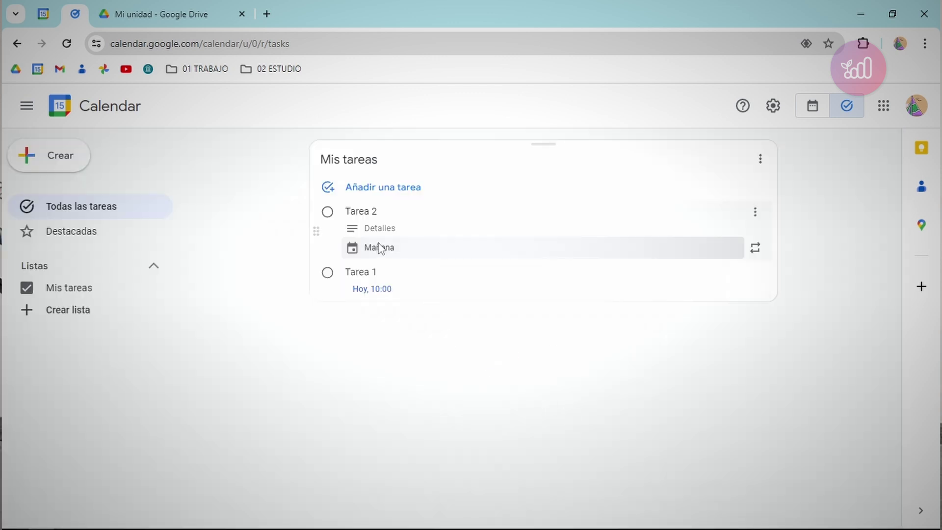
Step: Schedule Tarea 2 for 16 April 2024 at 10:30
{"action": "left_click", "coordinate": [369, 249]}
{"action": "left_click", "coordinate": [504, 362]}
{"action": "left_click", "coordinate": [525, 287]}
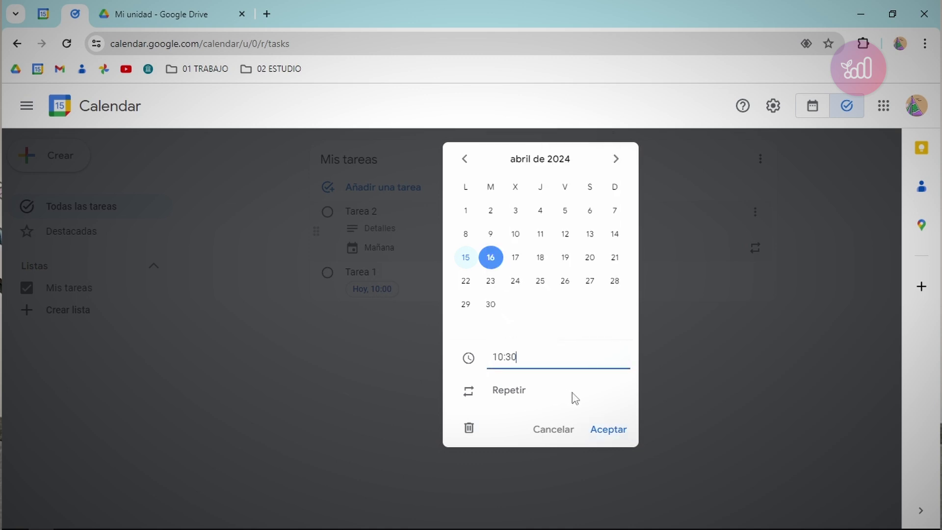
{"action": "left_click", "coordinate": [598, 429]}
Step: Add a task named Tarea 3 and schedule it for 22 April 2024 at 10:30
{"action": "left_click", "coordinate": [393, 194]}
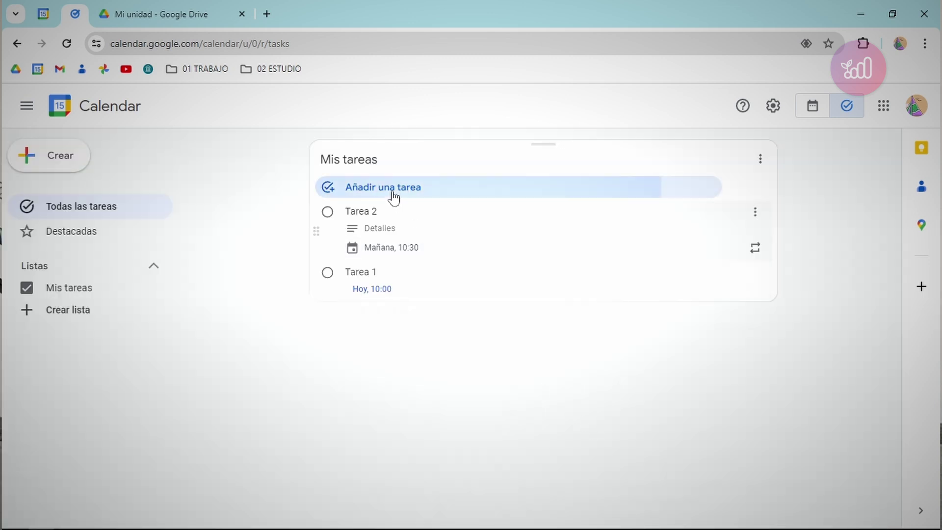
{"action": "type", "text": "Tarea 3"}
{"action": "left_click", "coordinate": [391, 248]}
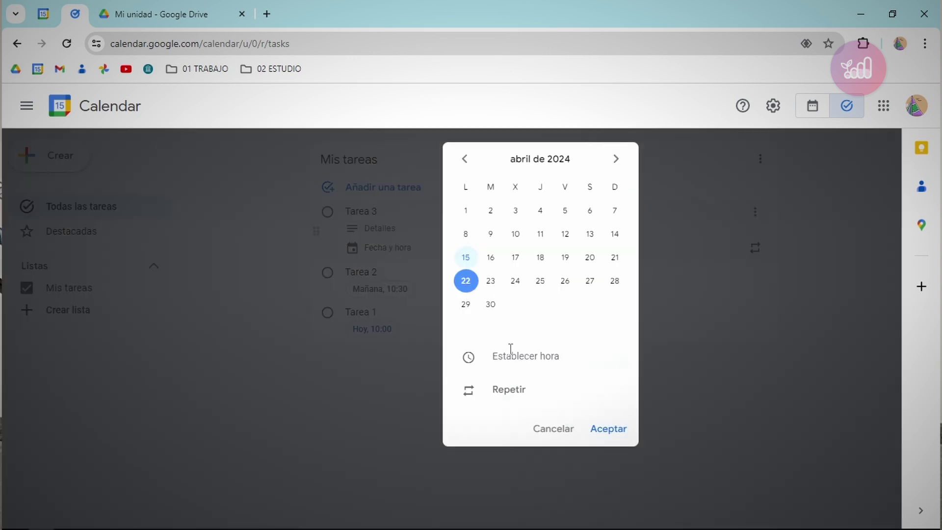
{"action": "left_click", "coordinate": [510, 348]}
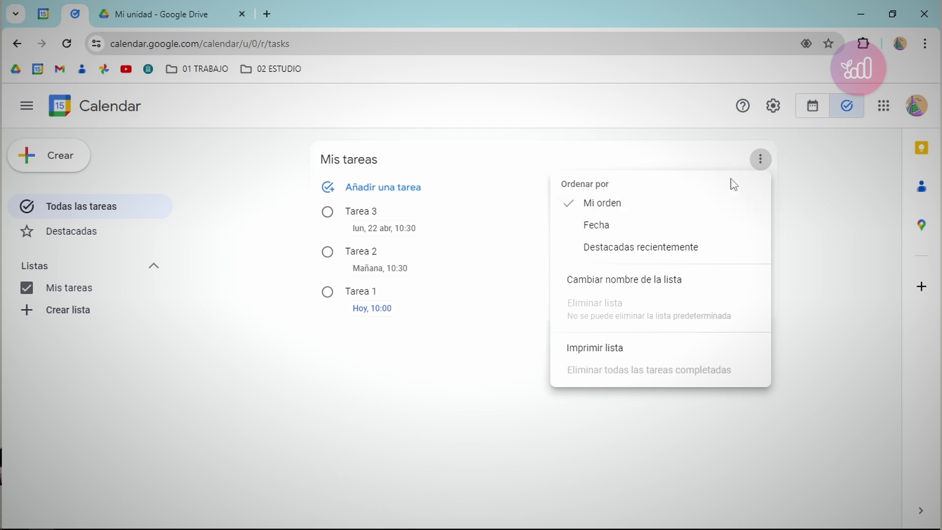
Step: Sort the tasks in the Mis tareas list by Fecha
{"action": "left_click", "coordinate": [760, 161]}
{"action": "left_click", "coordinate": [760, 161]}
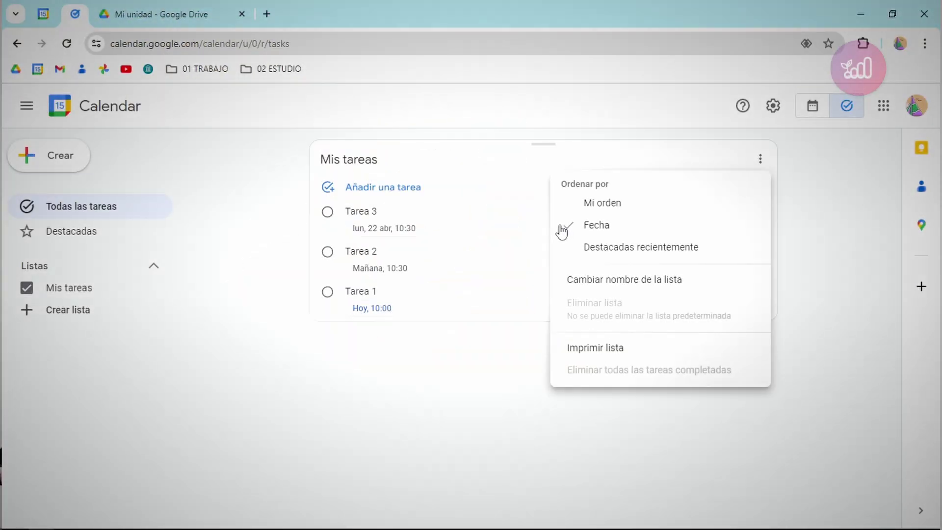
{"action": "left_click", "coordinate": [562, 227]}
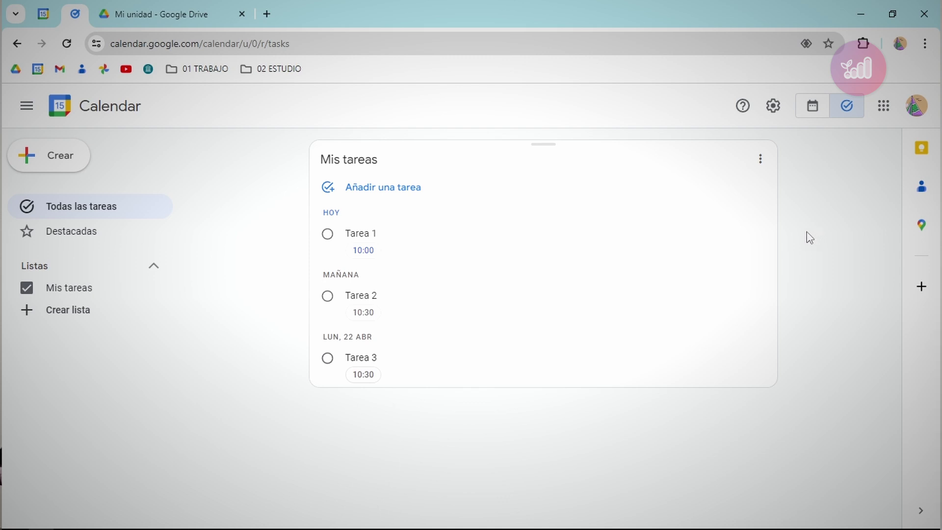
Step: Sort the list by Destacadas recientemente and star Tarea 1
{"action": "left_click", "coordinate": [760, 159]}
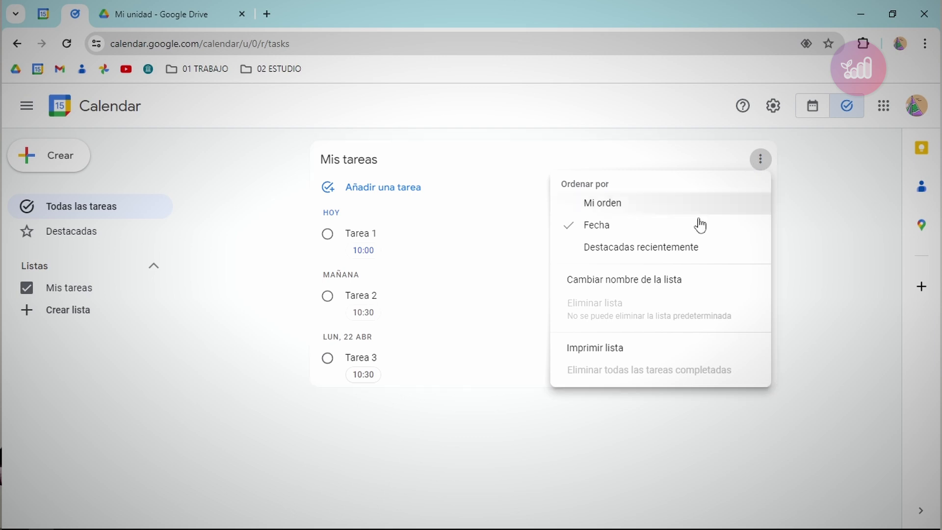
{"action": "left_click", "coordinate": [712, 248]}
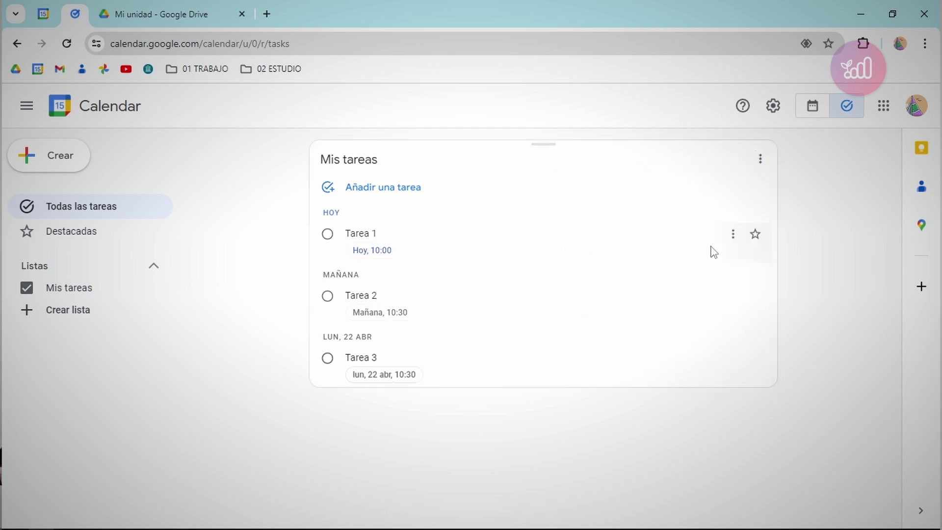
{"action": "left_click", "coordinate": [757, 313]}
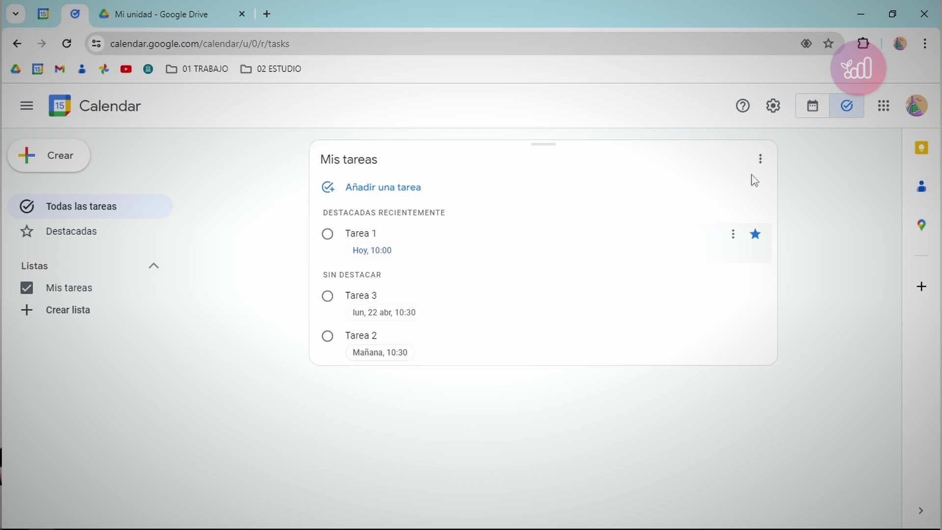
Step: Return the list's sort order to Fecha
{"action": "left_click", "coordinate": [760, 159]}
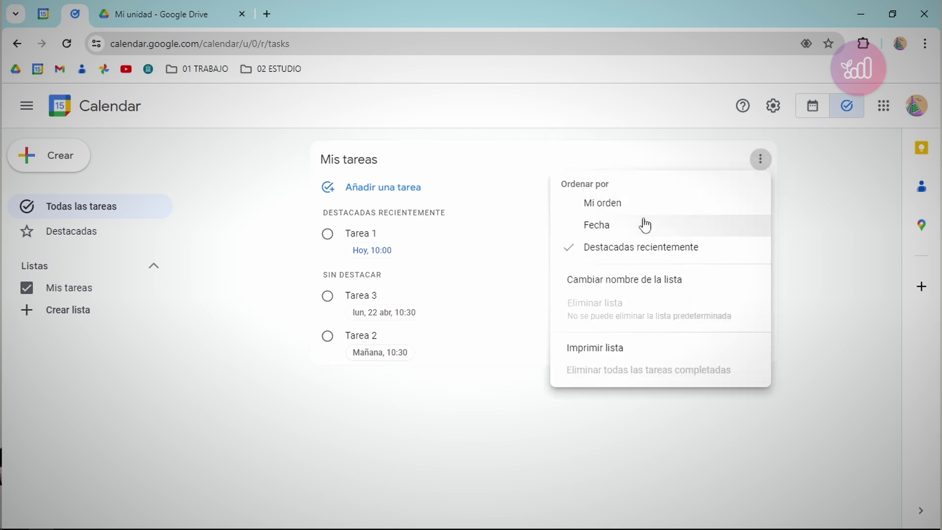
{"action": "left_click", "coordinate": [587, 227]}
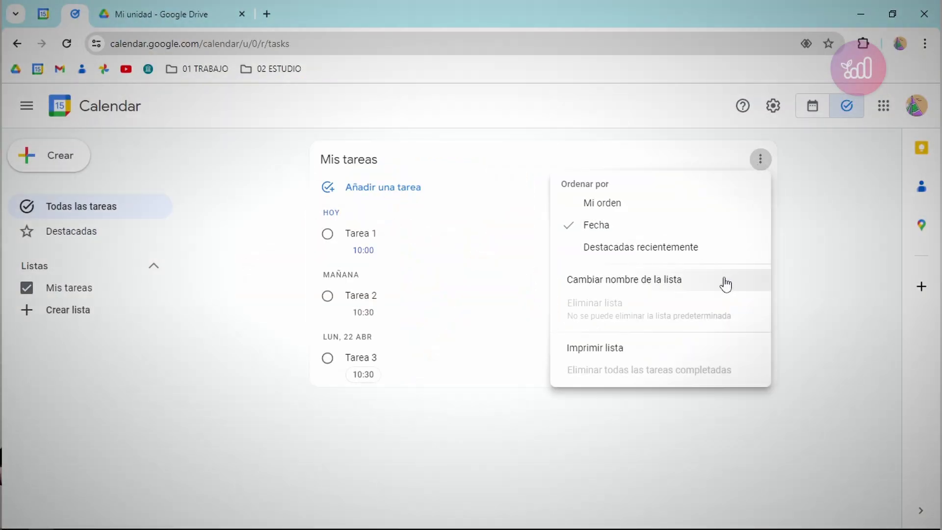
Step: Rename the Mis tareas list to Tareas Personales
{"action": "left_click", "coordinate": [607, 280]}
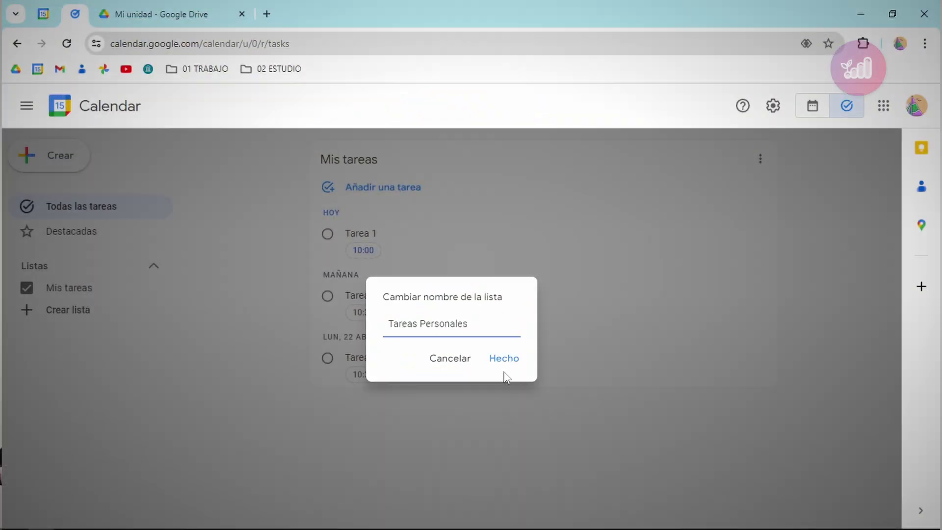
{"action": "left_click", "coordinate": [505, 364]}
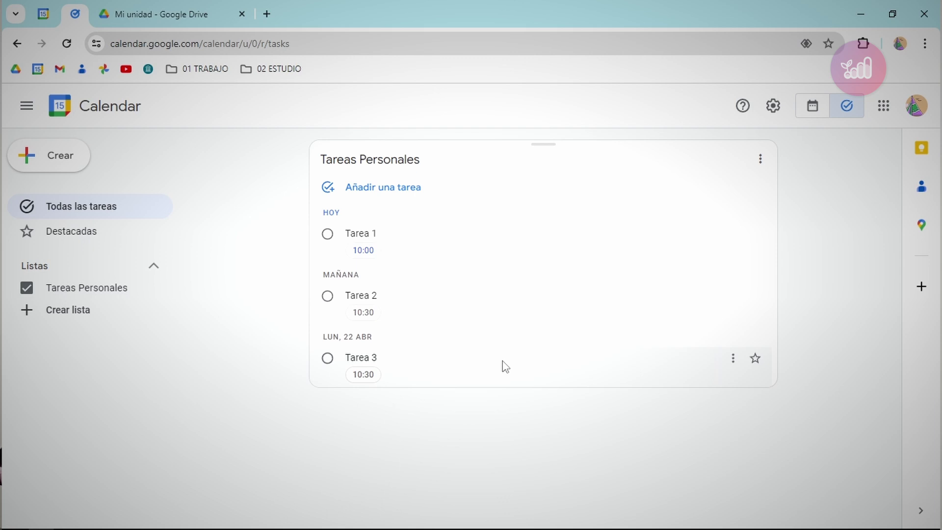
Step: Rename the Tareas Personales list to 01 Trabajo
{"action": "left_click", "coordinate": [760, 160]}
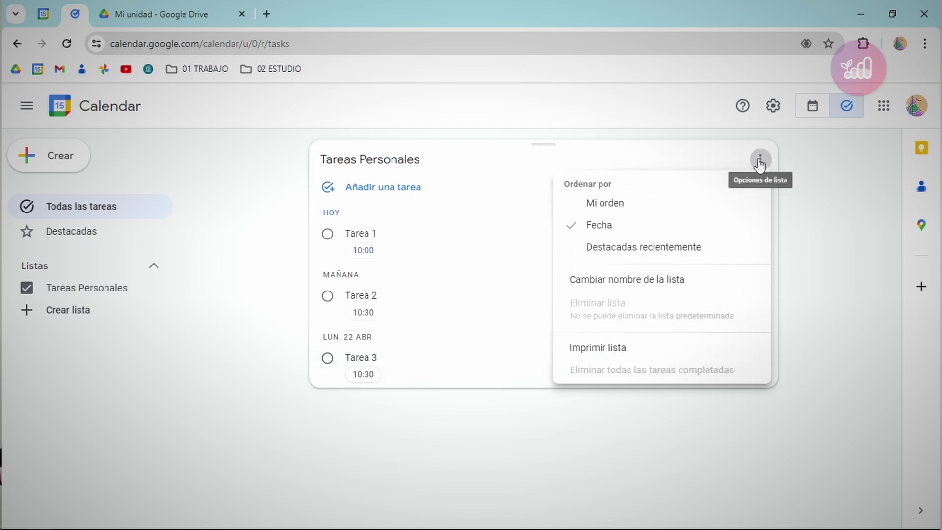
{"action": "left_click", "coordinate": [647, 280]}
{"action": "type", "text": "01 Trabajo"}
{"action": "key", "text": "Return"}
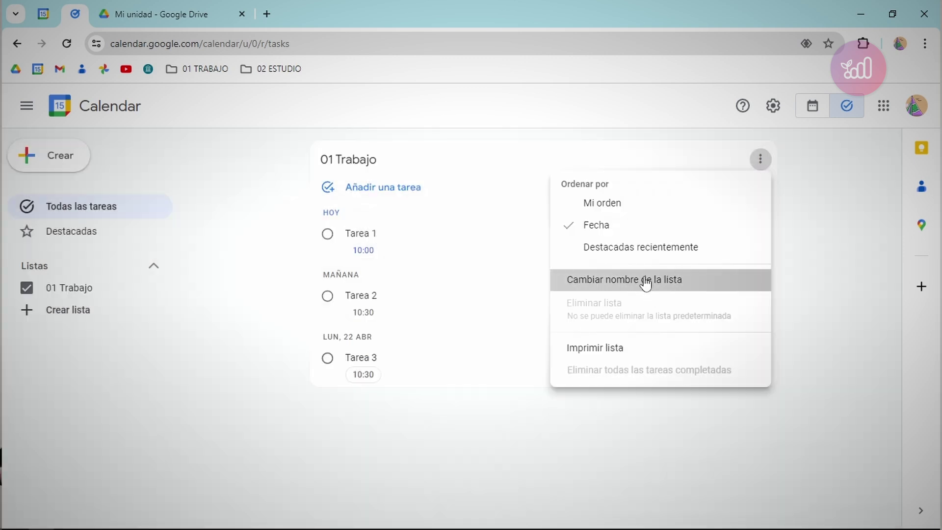
Step: Change the list name to upper case as 01 TRABAJO, matching the bookmark folder
{"action": "left_click", "coordinate": [645, 279]}
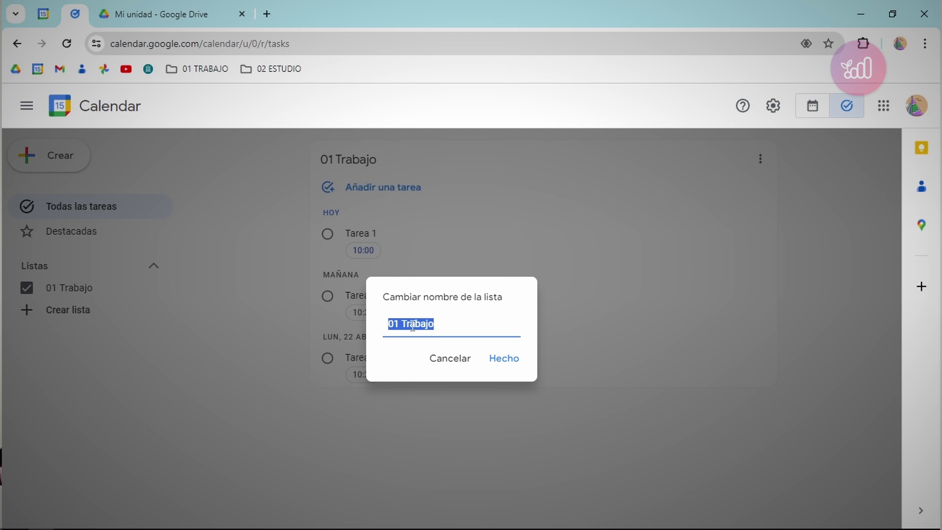
{"action": "right_click", "coordinate": [182, 70]}
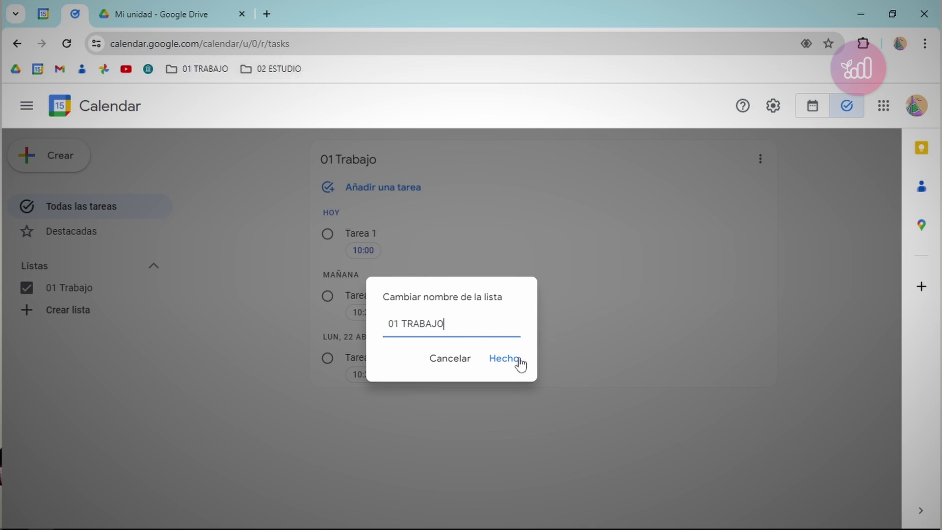
{"action": "left_click", "coordinate": [504, 364]}
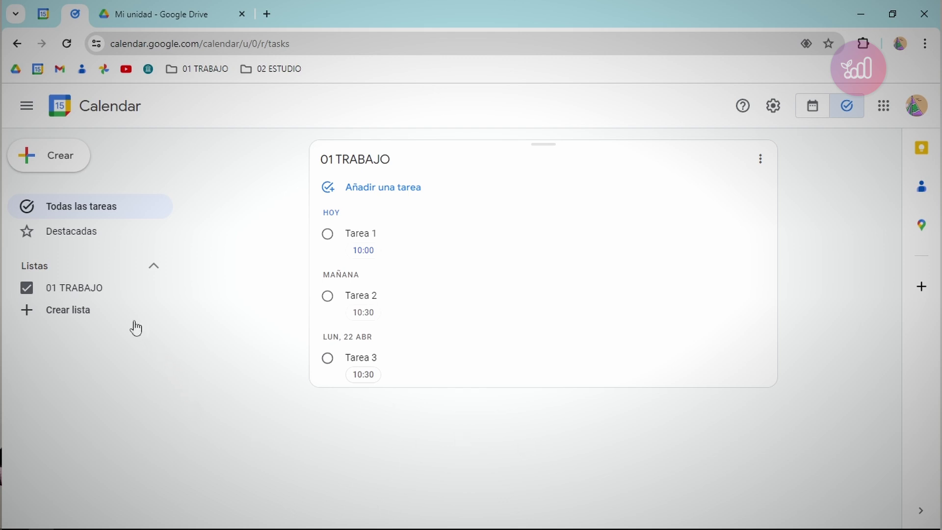
Step: Start a new task in the 01 TRABAJO list and set it to repeat weekly on Mondays
{"action": "left_click", "coordinate": [47, 162]}
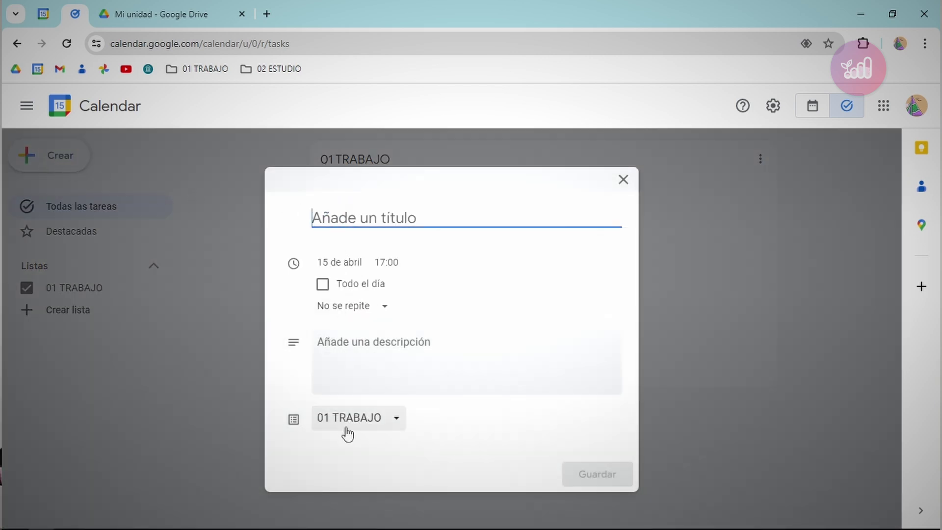
{"action": "left_click", "coordinate": [392, 428]}
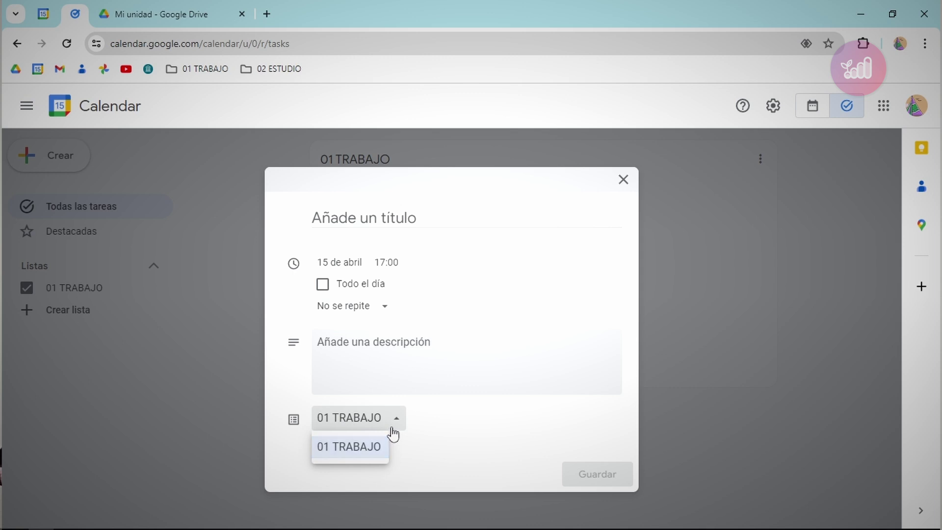
{"action": "left_click", "coordinate": [390, 422]}
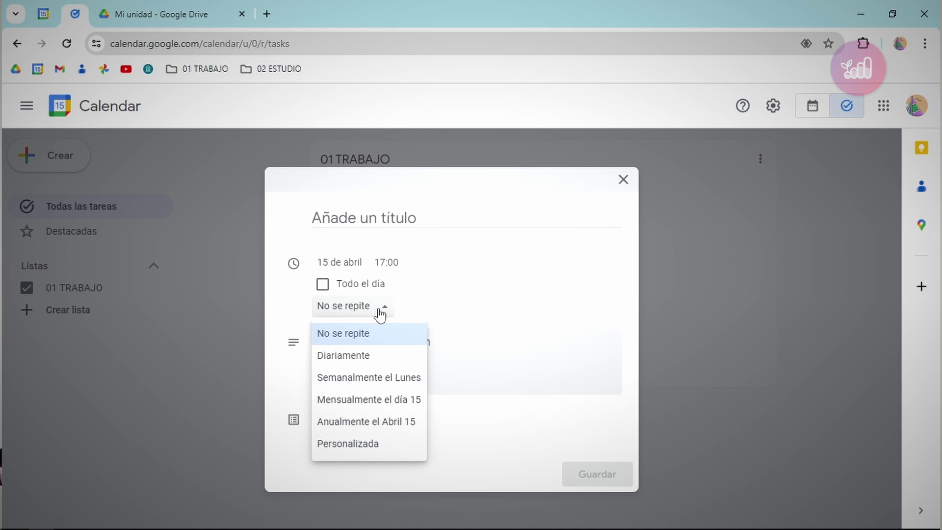
{"action": "left_click", "coordinate": [348, 385]}
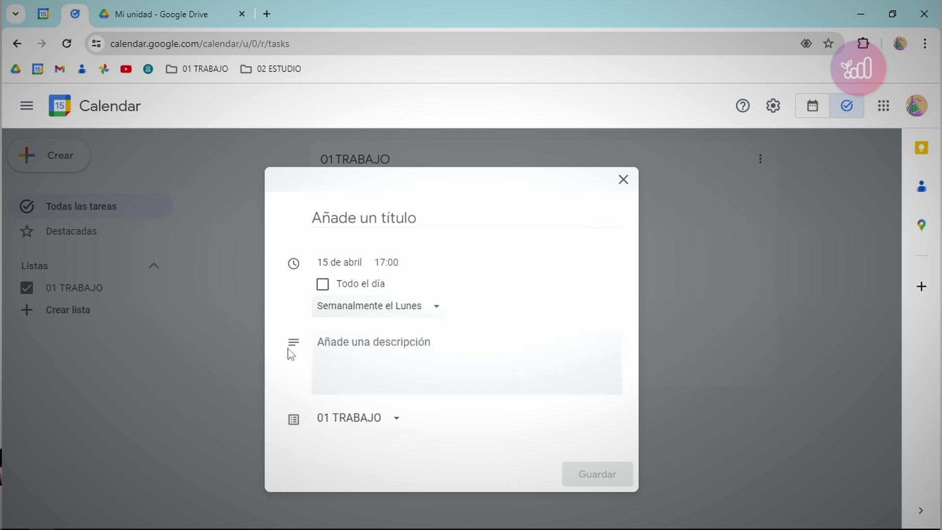
Step: Title the task Tarea 4 and give it a custom repetition of every 1 month
{"action": "left_click", "coordinate": [417, 309]}
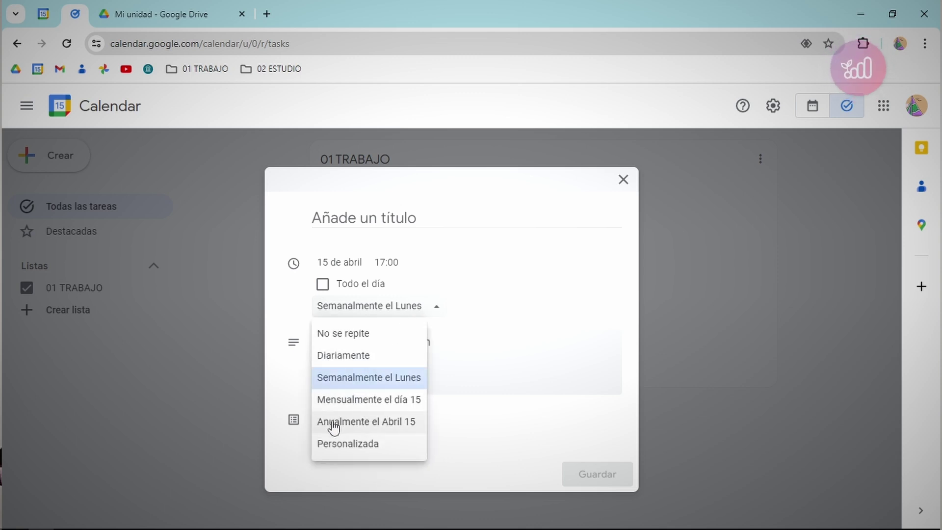
{"action": "left_click", "coordinate": [335, 408]}
{"action": "left_click", "coordinate": [344, 445]}
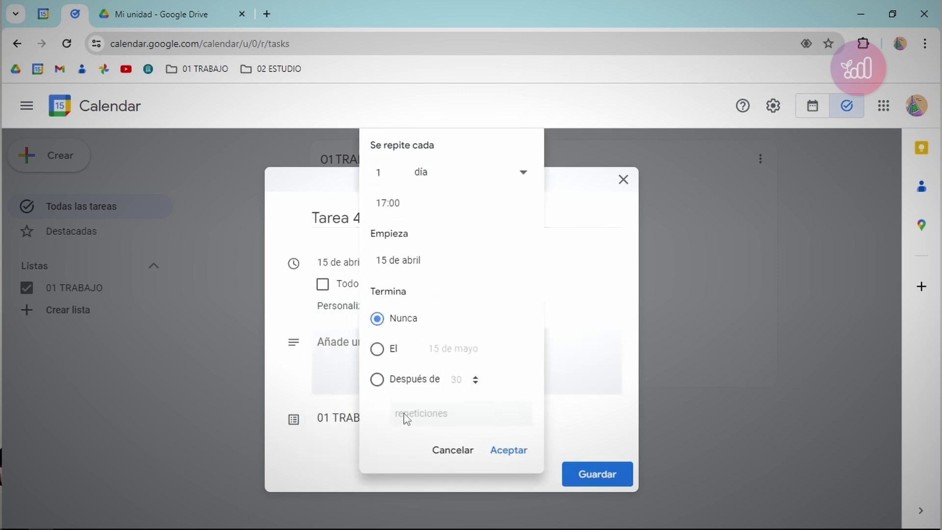
{"action": "left_click", "coordinate": [519, 179]}
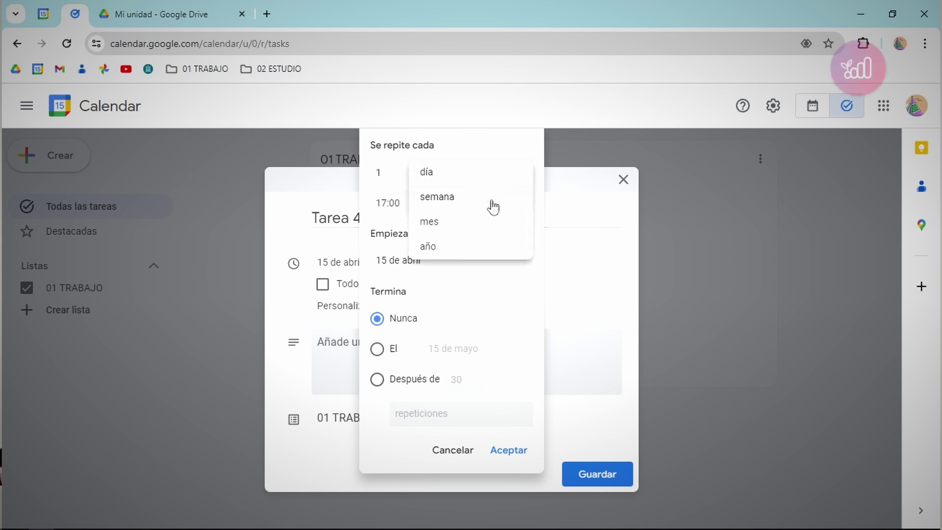
{"action": "left_click", "coordinate": [485, 230]}
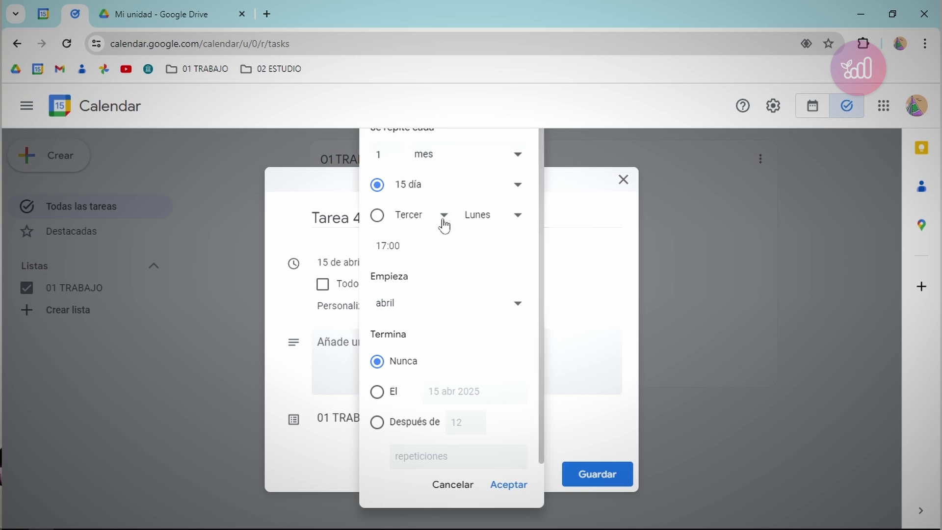
Step: Try mayo as the start month of the custom repetition and return it to abril
{"action": "scroll", "coordinate": [431, 306], "scroll_direction": "down", "scroll_amount": 1}
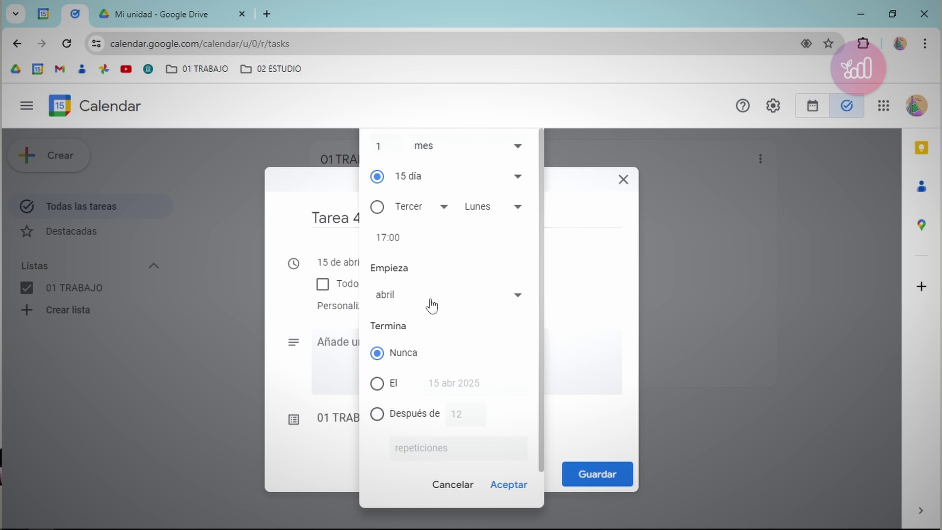
{"action": "left_click", "coordinate": [441, 212]}
{"action": "left_click", "coordinate": [438, 305]}
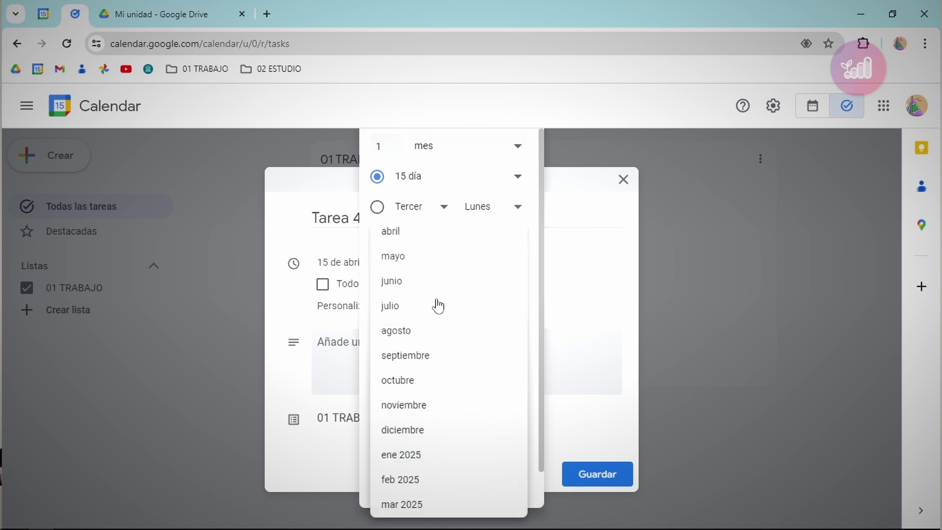
{"action": "left_click", "coordinate": [412, 257]}
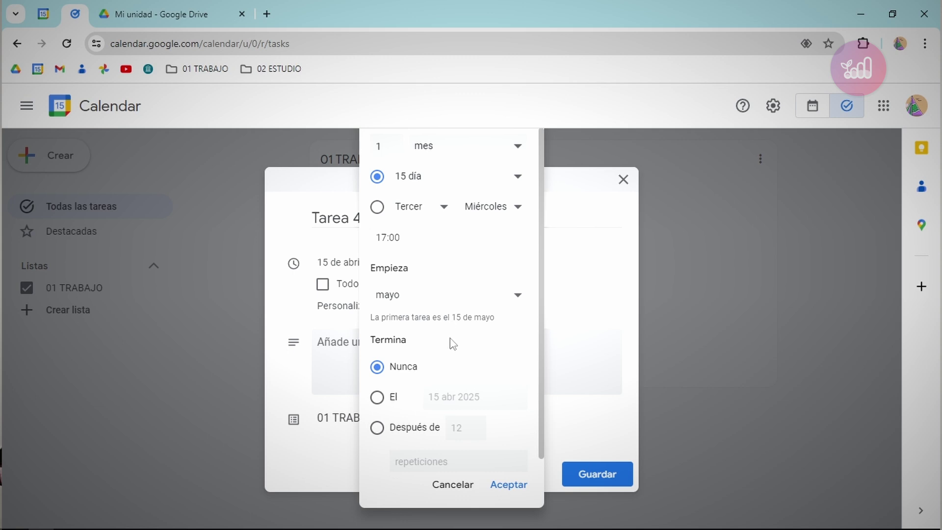
{"action": "left_click", "coordinate": [437, 300]}
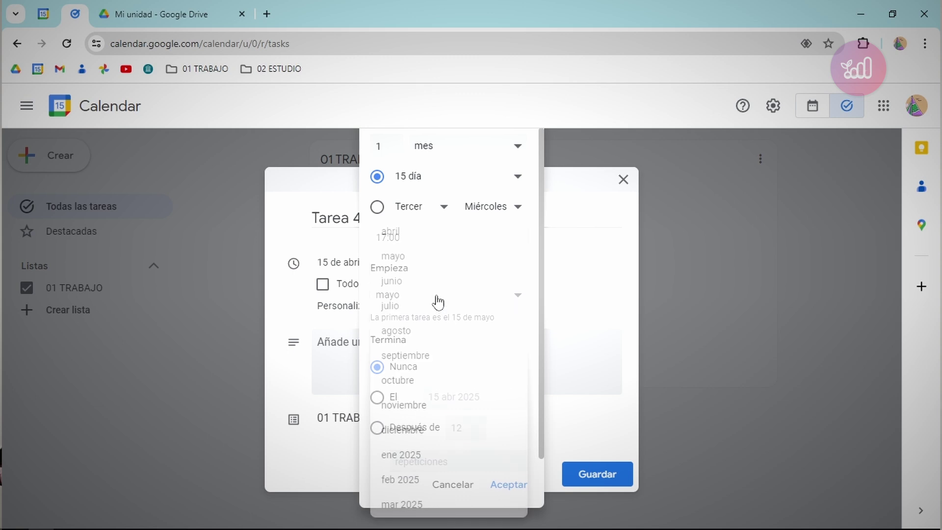
{"action": "key", "text": "Escape"}
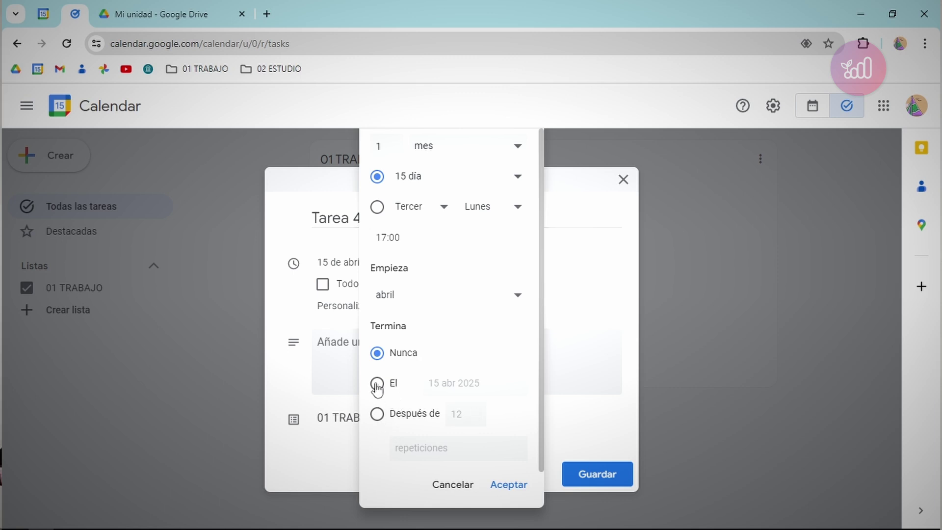
Step: End the custom repetition after 12 repeticiones and describe the task as Tarea mensual importante, keeping it in the 01 TRABAJO list
{"action": "left_click", "coordinate": [377, 414]}
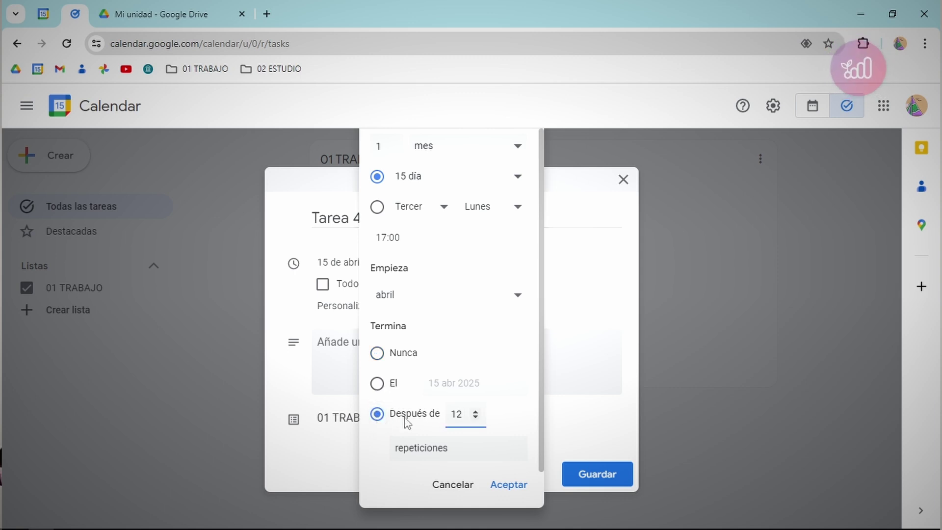
{"action": "key", "text": "Return"}
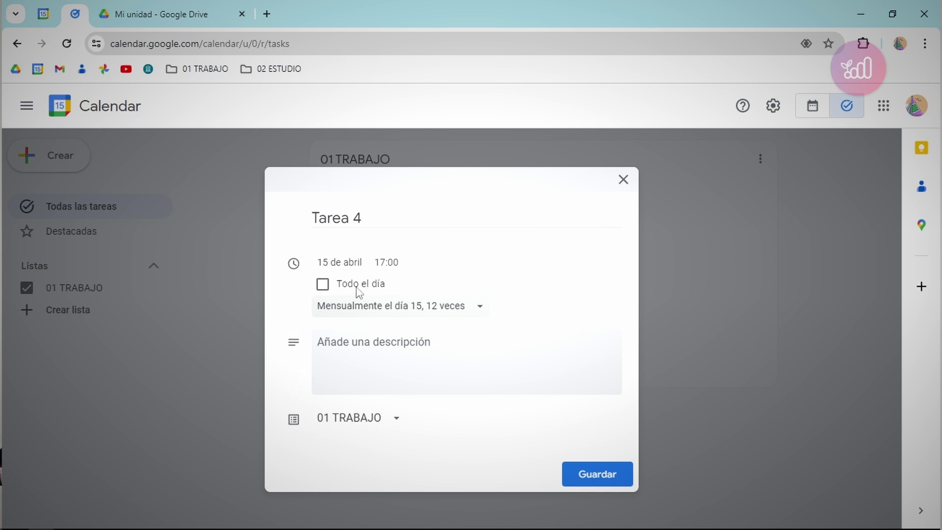
{"action": "left_click", "coordinate": [337, 352]}
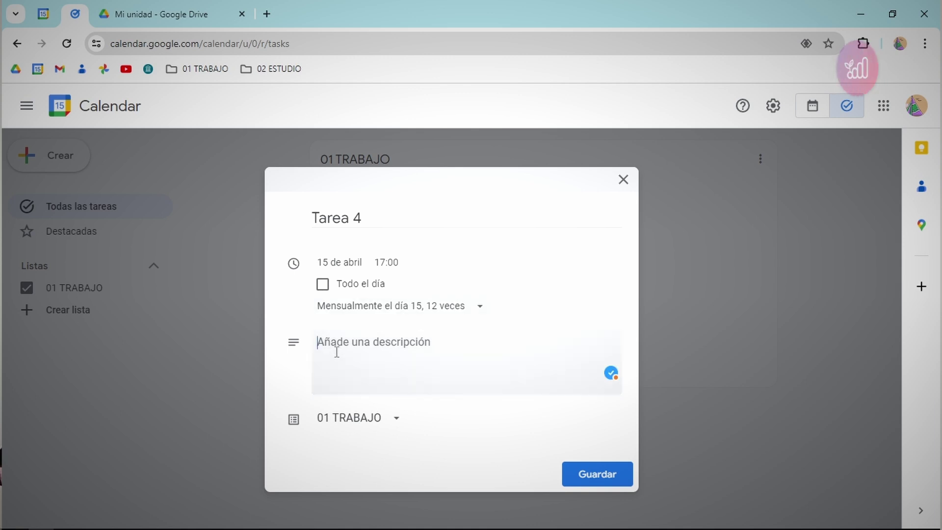
{"action": "type", "text": "Tarea mensual"}
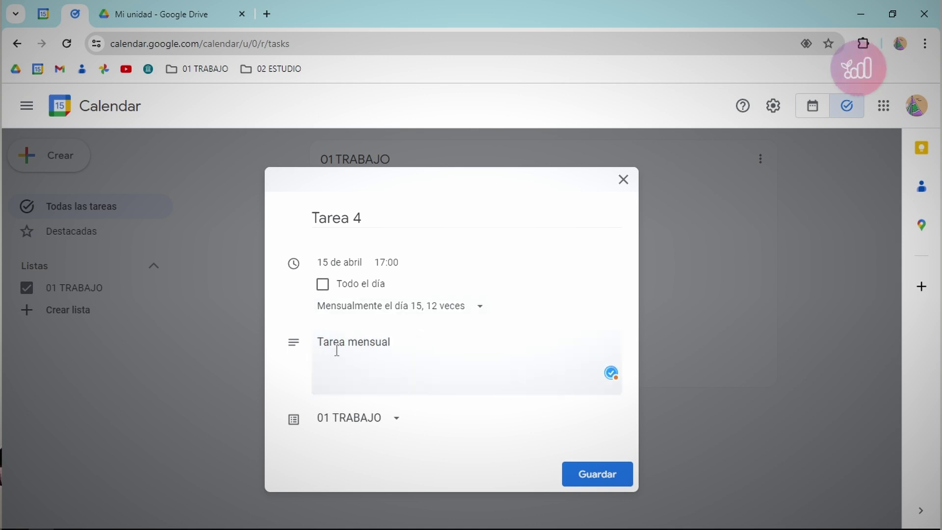
{"action": "type", "text": " importante"}
{"action": "left_click", "coordinate": [398, 423]}
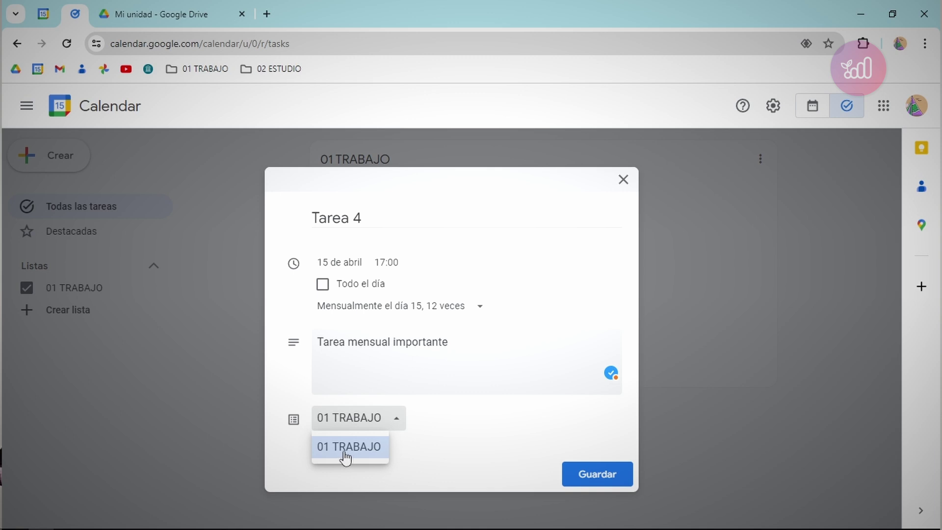
{"action": "left_click", "coordinate": [438, 413]}
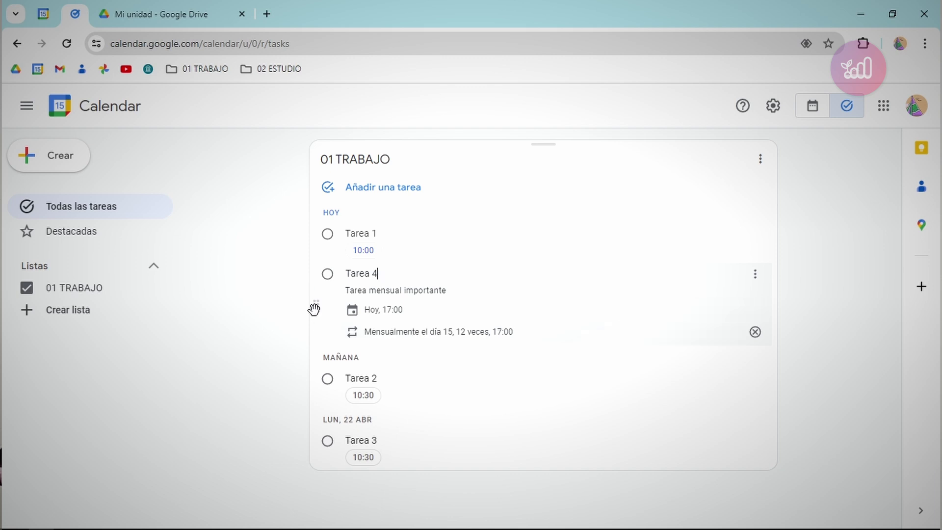
Step: Try to move Tarea 4 above Tarea 1 within today's tasks in the 01 TRABAJO list
{"action": "left_click_drag", "start_coordinate": [315, 301], "coordinate": [315, 224]}
Step: Mark Tarea 1 as starred and show the Destacadas tasks
{"action": "left_click", "coordinate": [755, 235]}
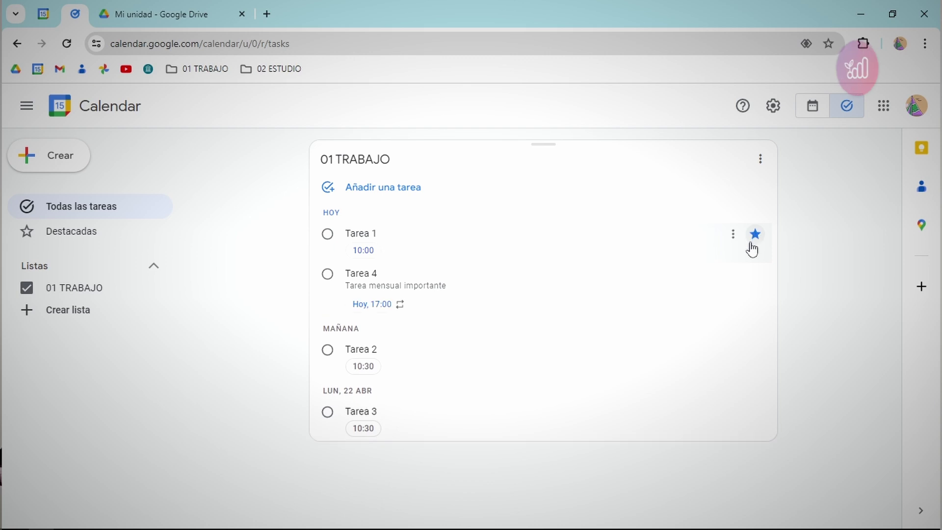
{"action": "left_click", "coordinate": [75, 235]}
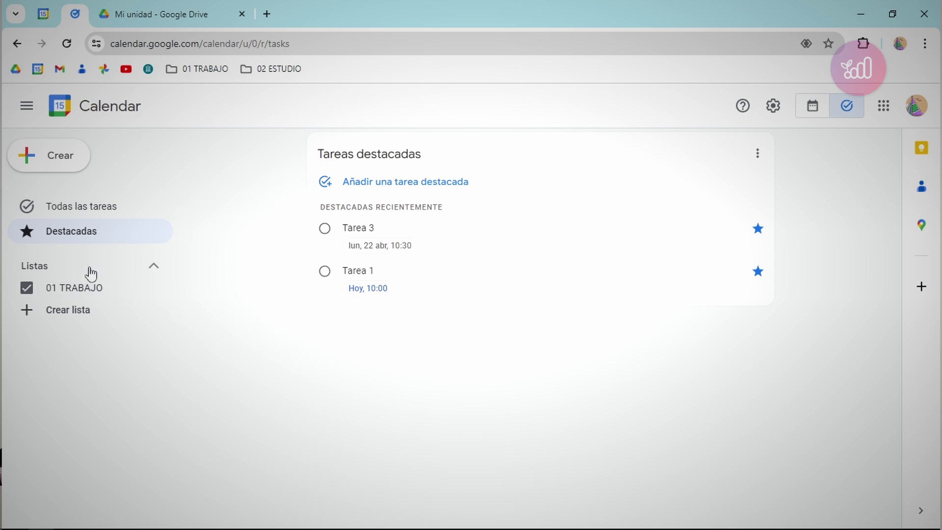
Step: Create a new task list named 02 ESTUDIO, copying the name from the matching bookmark folder
{"action": "left_click", "coordinate": [75, 314]}
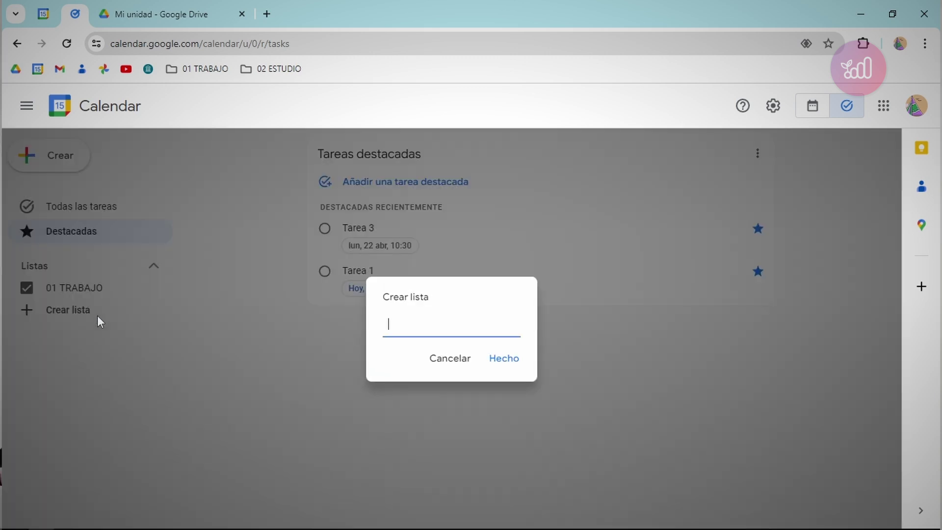
{"action": "right_click", "coordinate": [269, 72]}
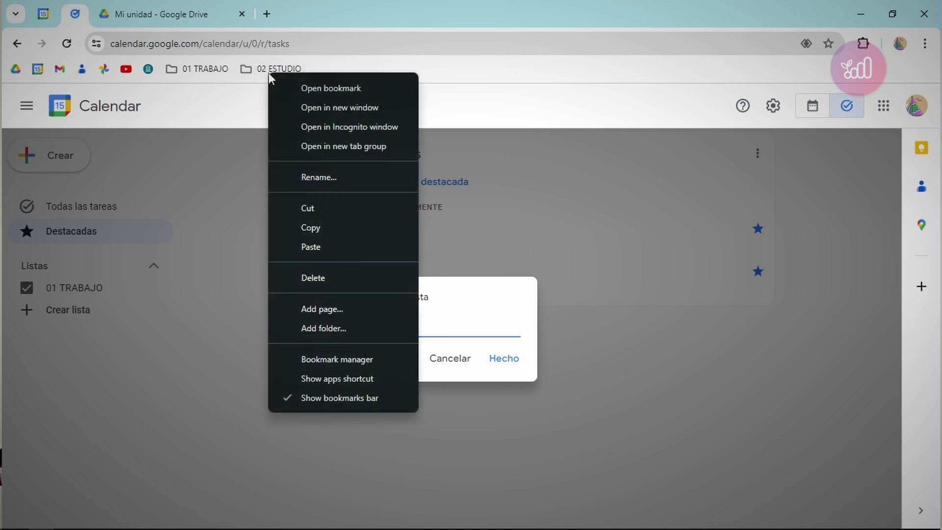
{"action": "left_click", "coordinate": [295, 229]}
{"action": "right_click", "coordinate": [386, 324]}
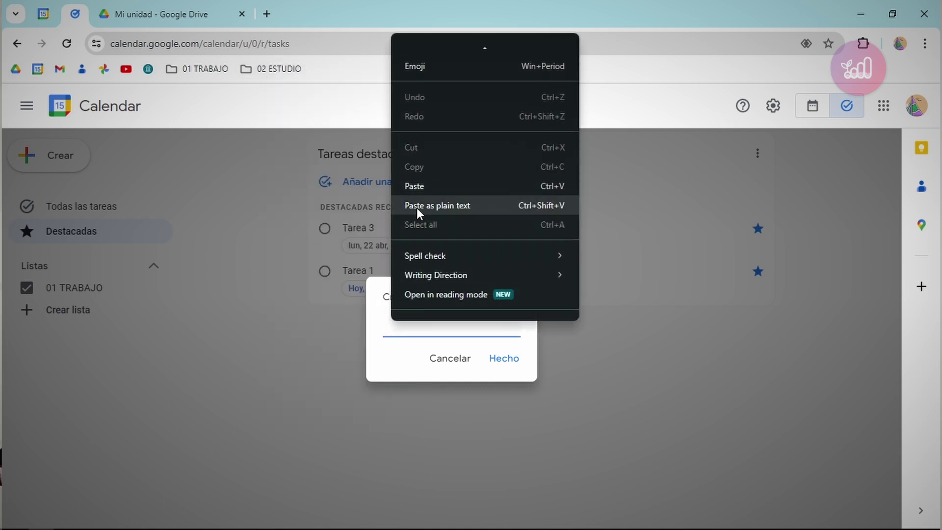
{"action": "left_click", "coordinate": [416, 186]}
{"action": "left_click", "coordinate": [502, 360]}
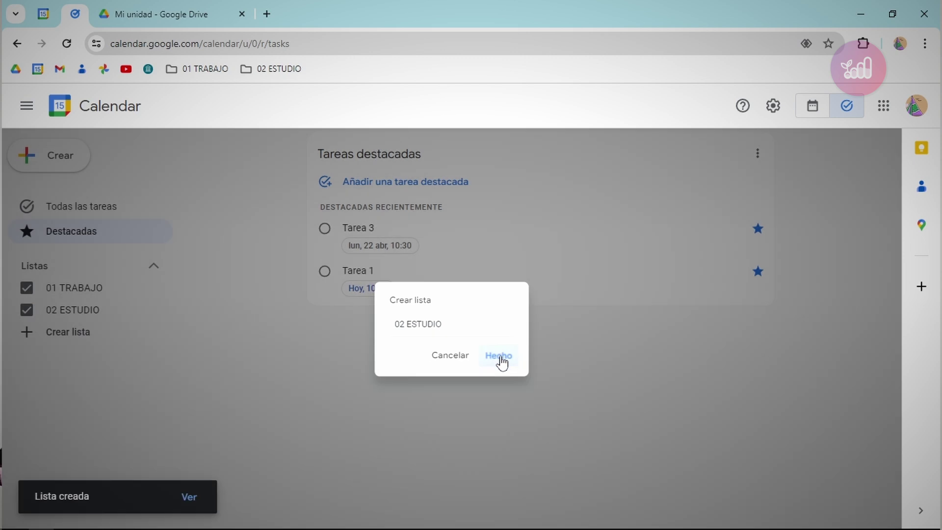
Step: Show all tasks with the 01 TRABAJO and 02 ESTUDIO lists side by side
{"action": "left_click", "coordinate": [123, 293]}
{"action": "left_click", "coordinate": [123, 293]}
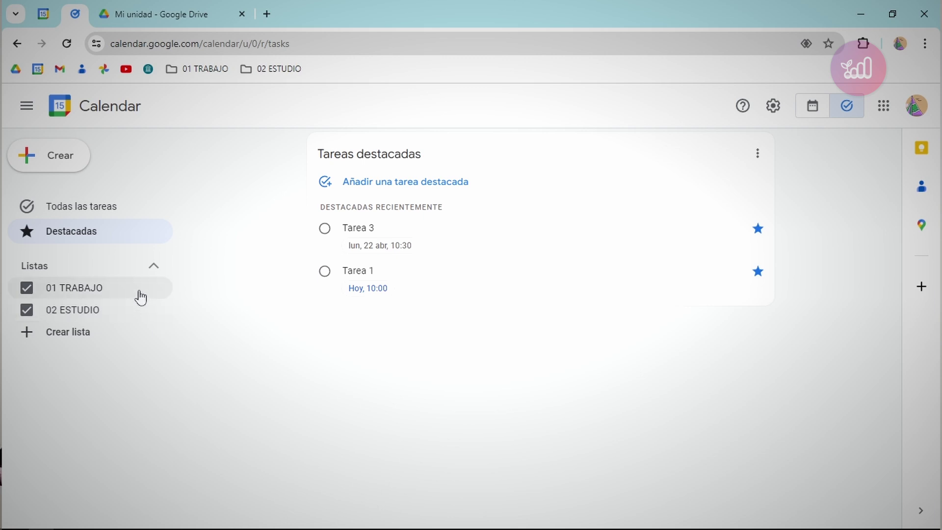
{"action": "left_click", "coordinate": [122, 215]}
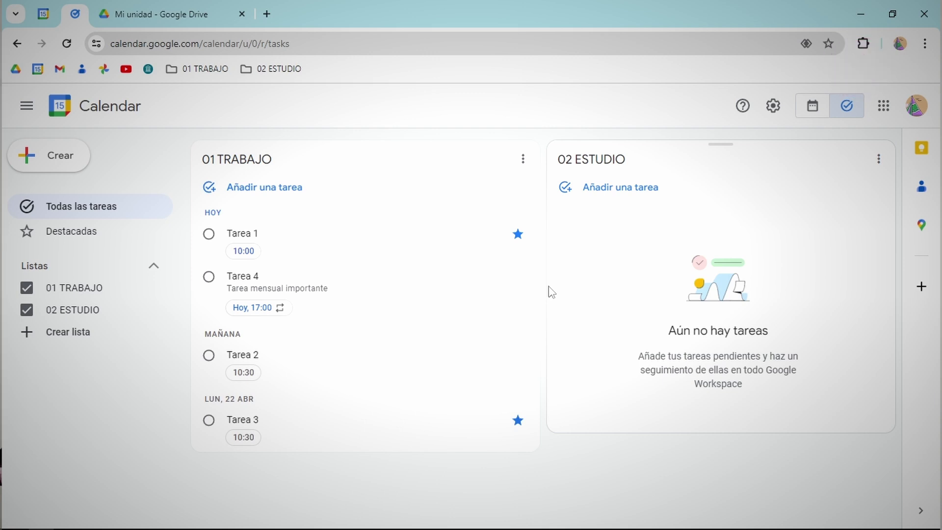
Step: Examine the sorting, renaming, deleting, repositioning and printing options of the 02 ESTUDIO and 01 TRABAJO lists
{"action": "left_click", "coordinate": [879, 159]}
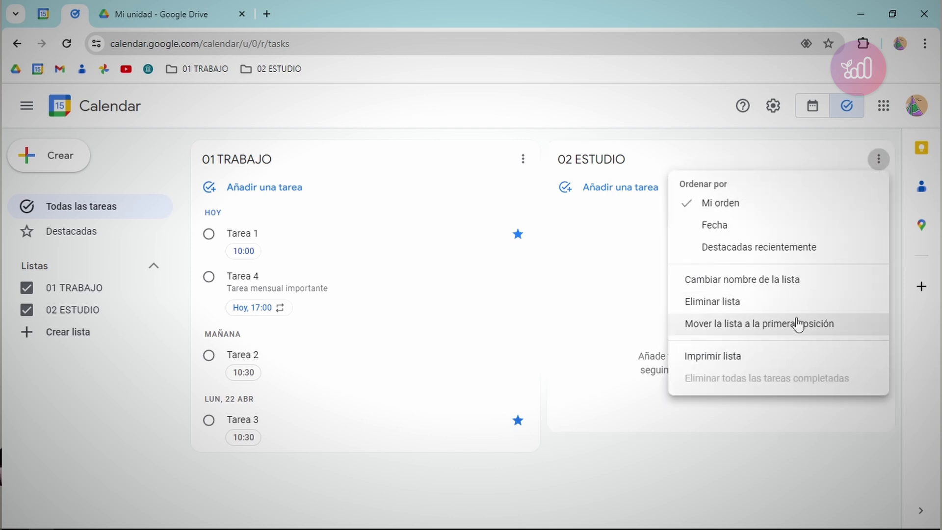
{"action": "left_click", "coordinate": [523, 161]}
{"action": "left_click", "coordinate": [523, 161]}
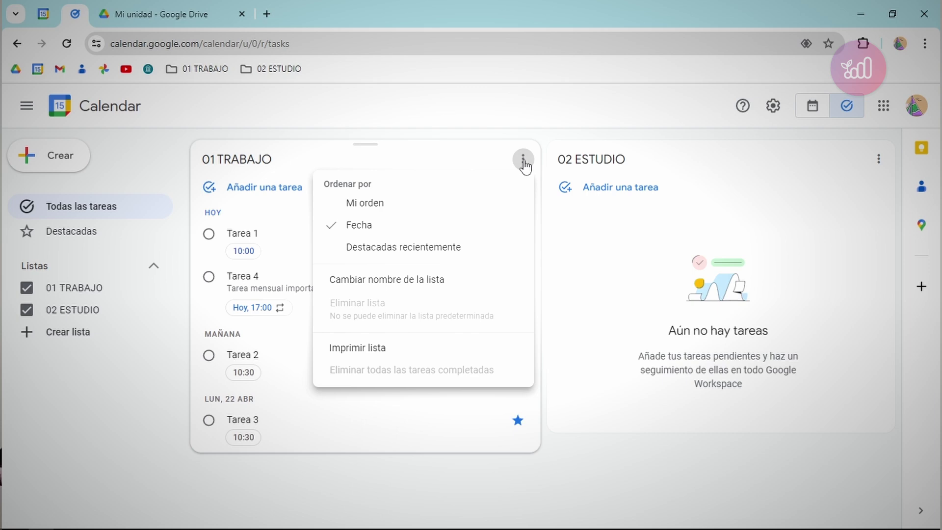
{"action": "left_click", "coordinate": [523, 161]}
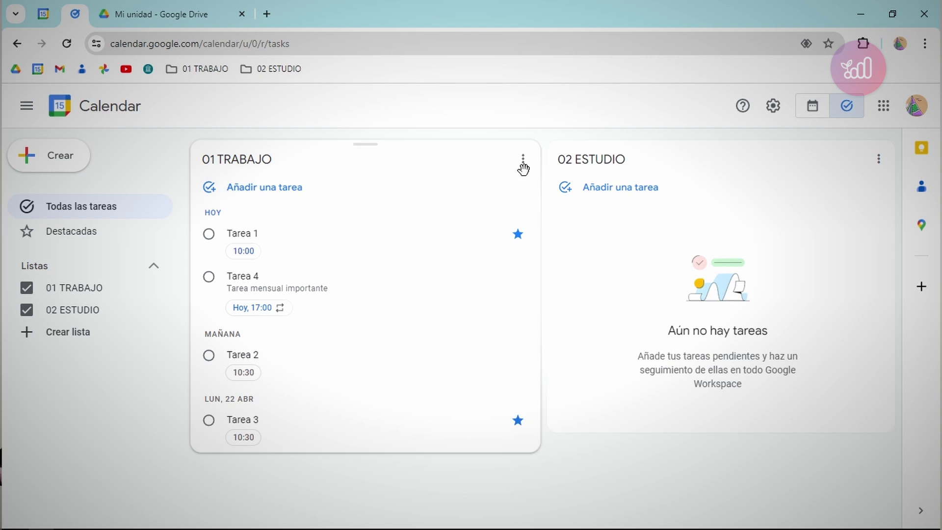
{"action": "left_click", "coordinate": [522, 164]}
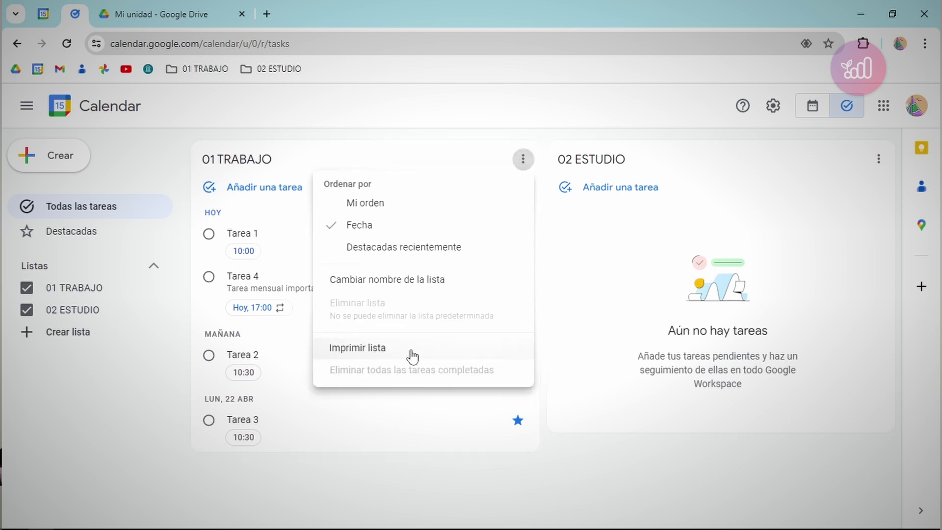
{"action": "left_click", "coordinate": [878, 159]}
{"action": "left_click", "coordinate": [878, 158]}
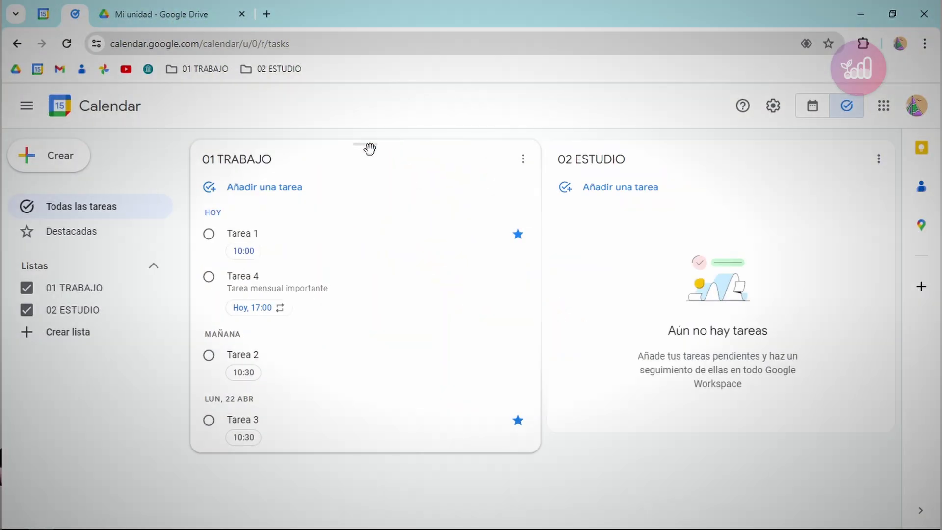
Step: Open the print preview of the 01 TRABAJO list and look over the page with its tasks
{"action": "left_click", "coordinate": [523, 162]}
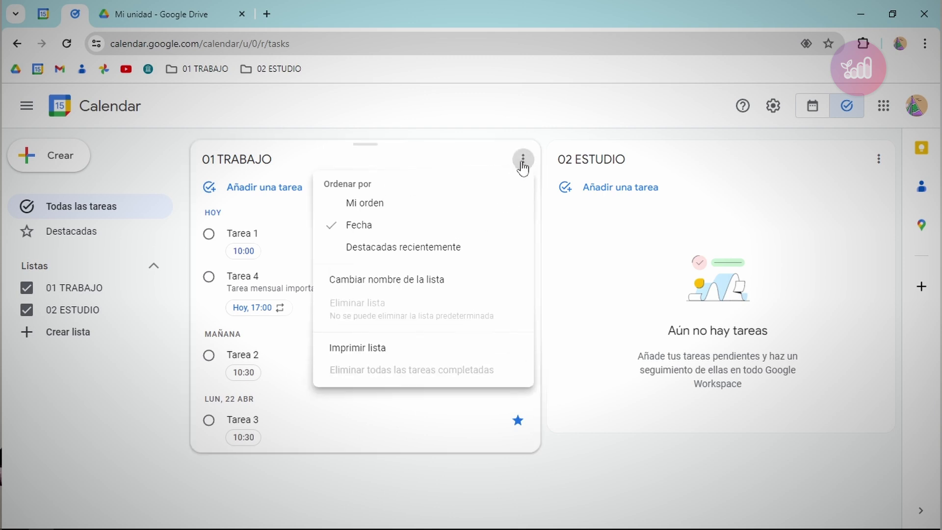
{"action": "left_click", "coordinate": [354, 349]}
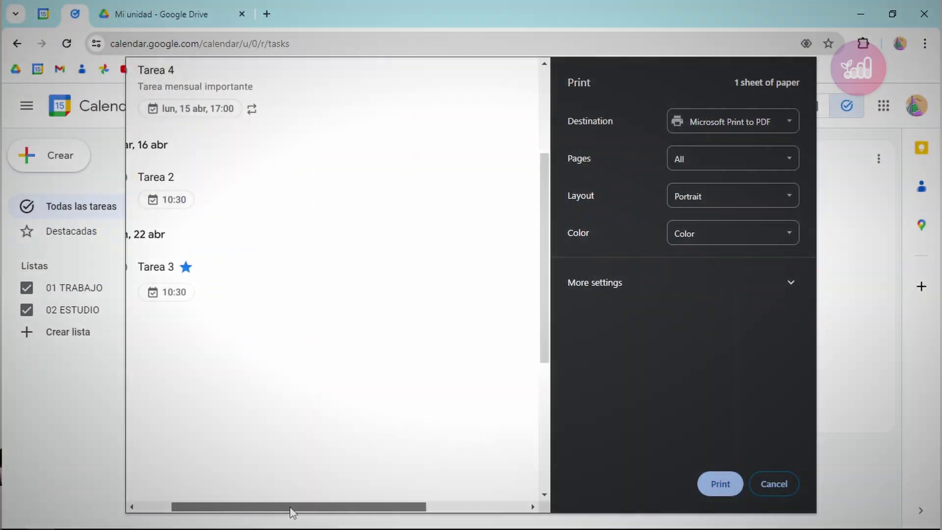
{"action": "left_click_drag", "start_coordinate": [292, 513], "coordinate": [259, 513]}
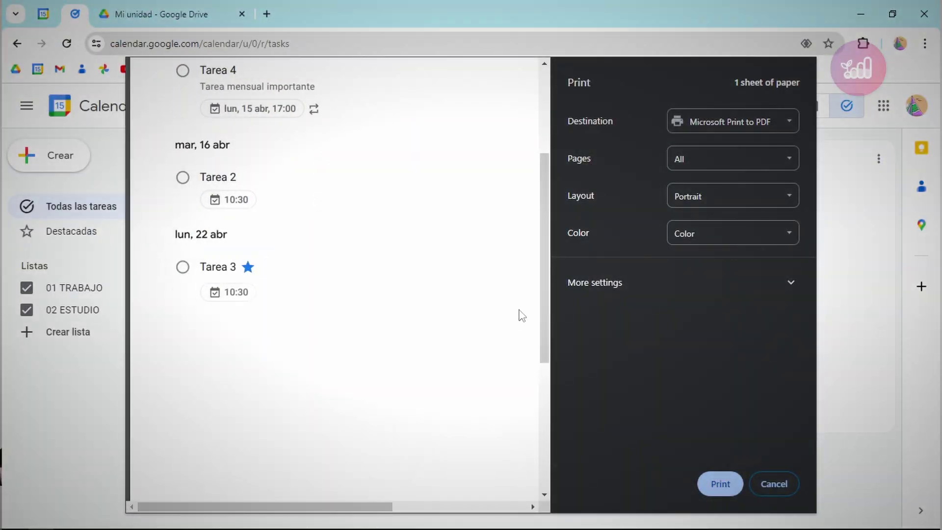
{"action": "left_click_drag", "start_coordinate": [546, 266], "coordinate": [546, 189]}
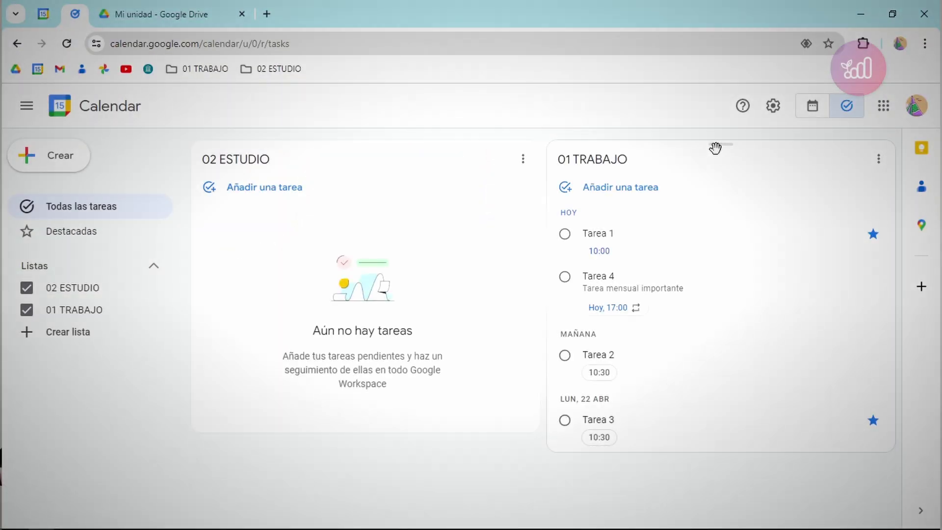
Step: Place the 01 TRABAJO list ahead of 02 ESTUDIO and try to move Tarea 4 into the 02 ESTUDIO list
{"action": "left_click_drag", "start_coordinate": [715, 147], "coordinate": [282, 154]}
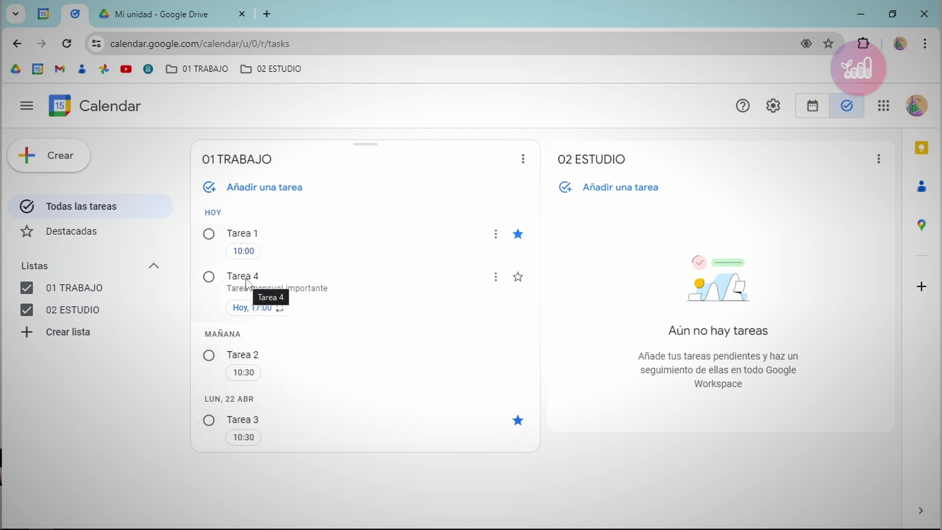
{"action": "left_click_drag", "start_coordinate": [246, 283], "coordinate": [660, 300]}
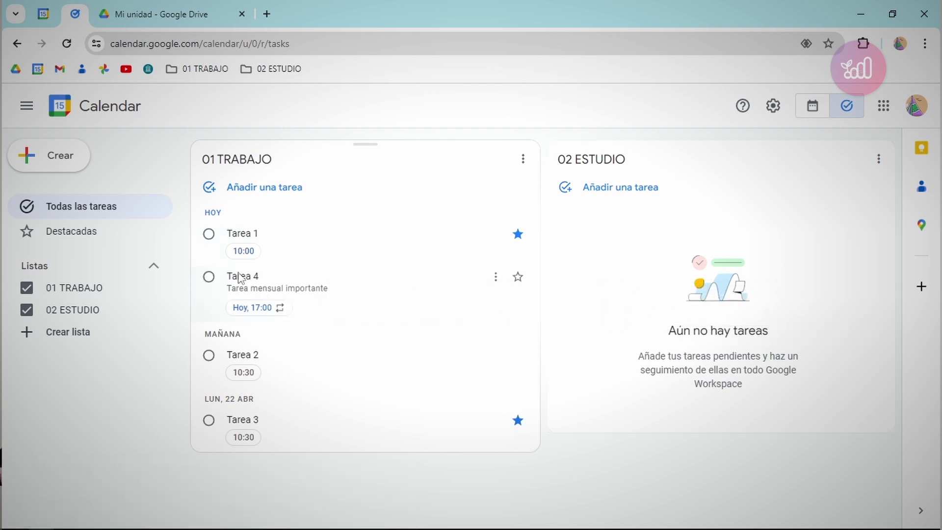
{"action": "left_click_drag", "start_coordinate": [238, 279], "coordinate": [624, 192]}
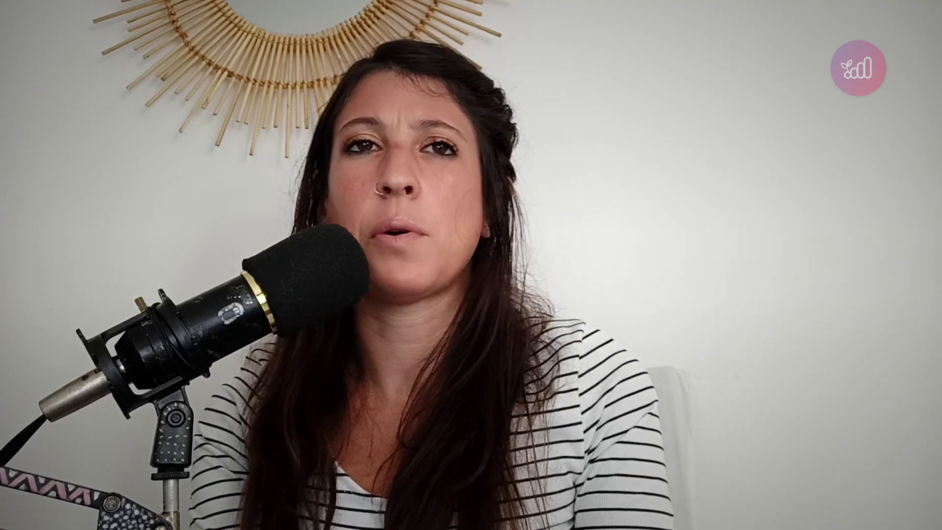